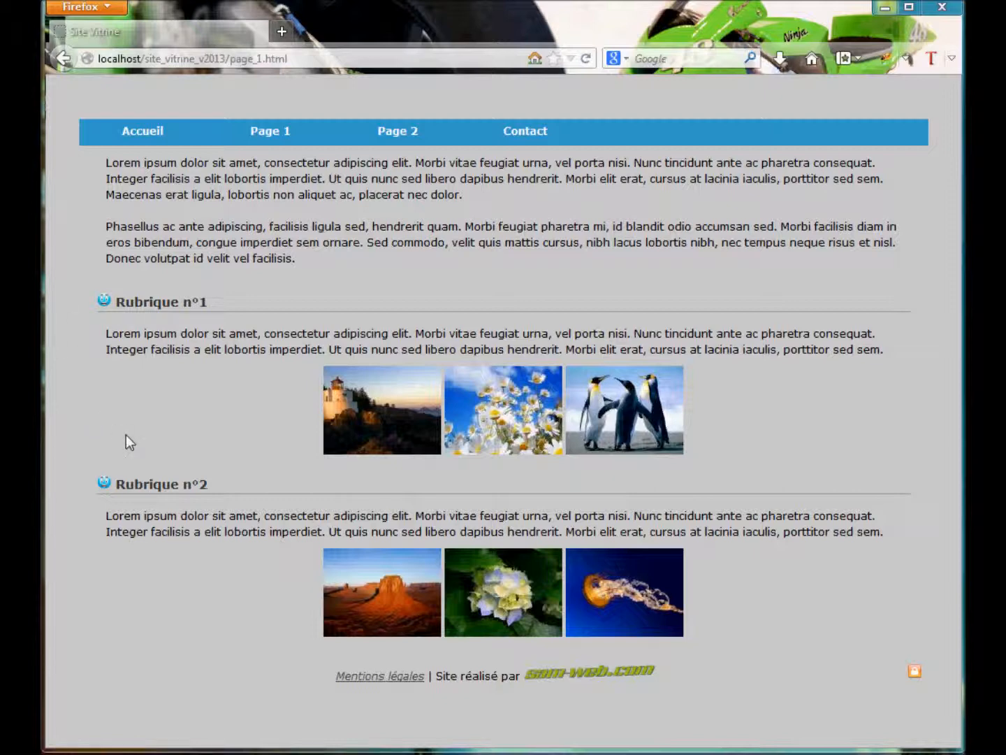
Log in as administrator using the saved admin username and the re-entered password.
click(919, 672)
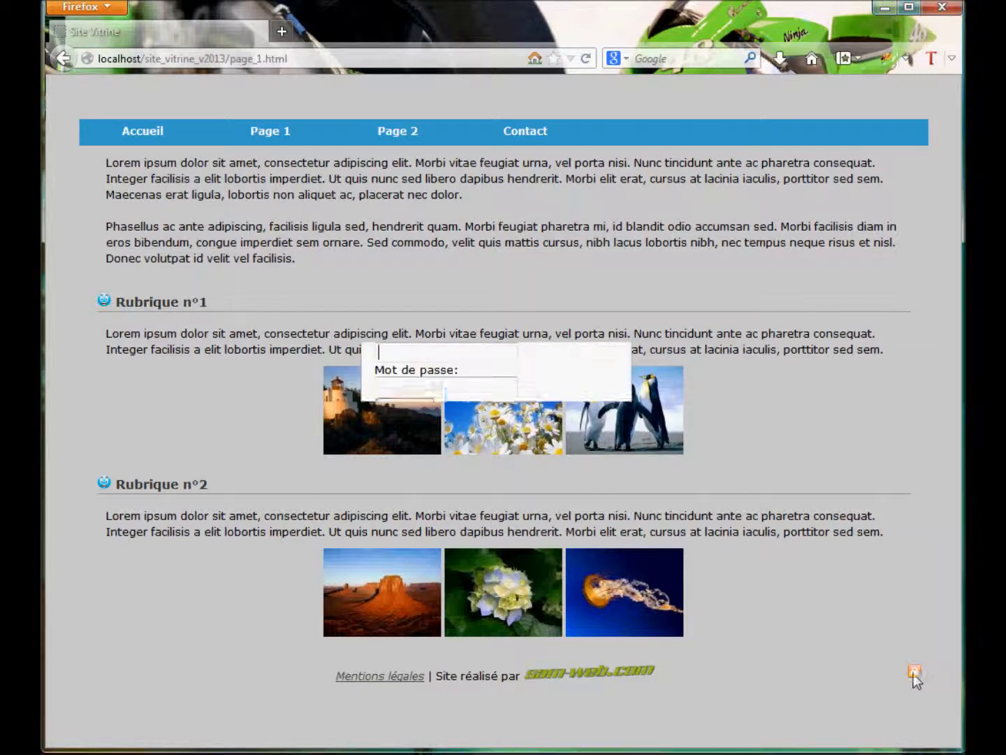
text(admin)
click(418, 424)
drag(446, 440, 292, 438)
text(•••••)
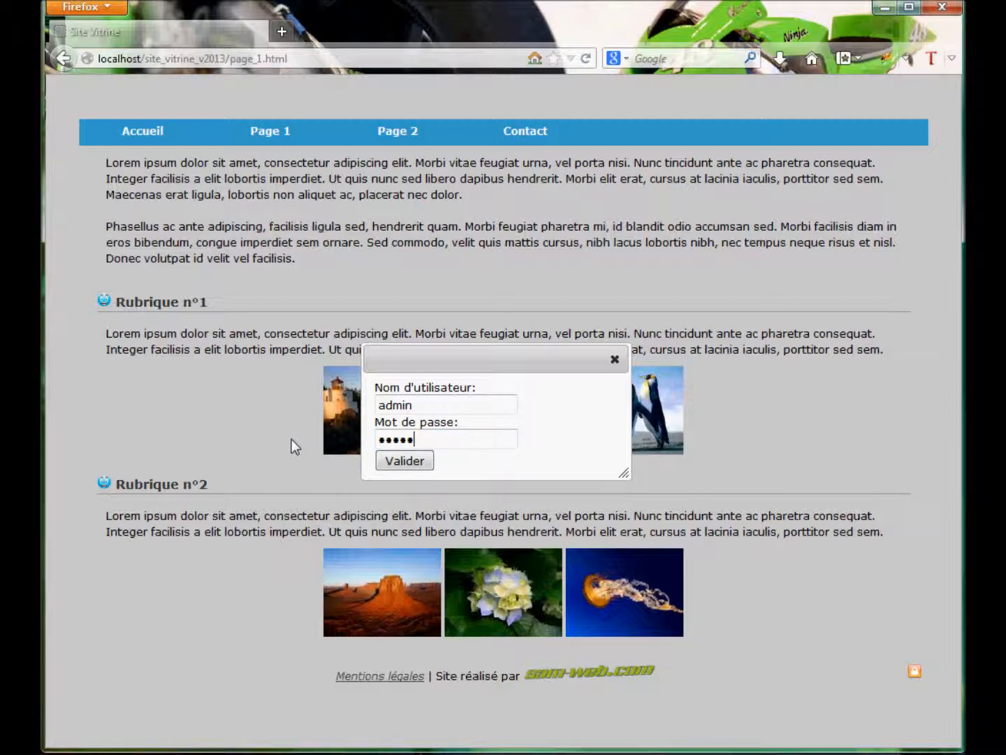
click(402, 463)
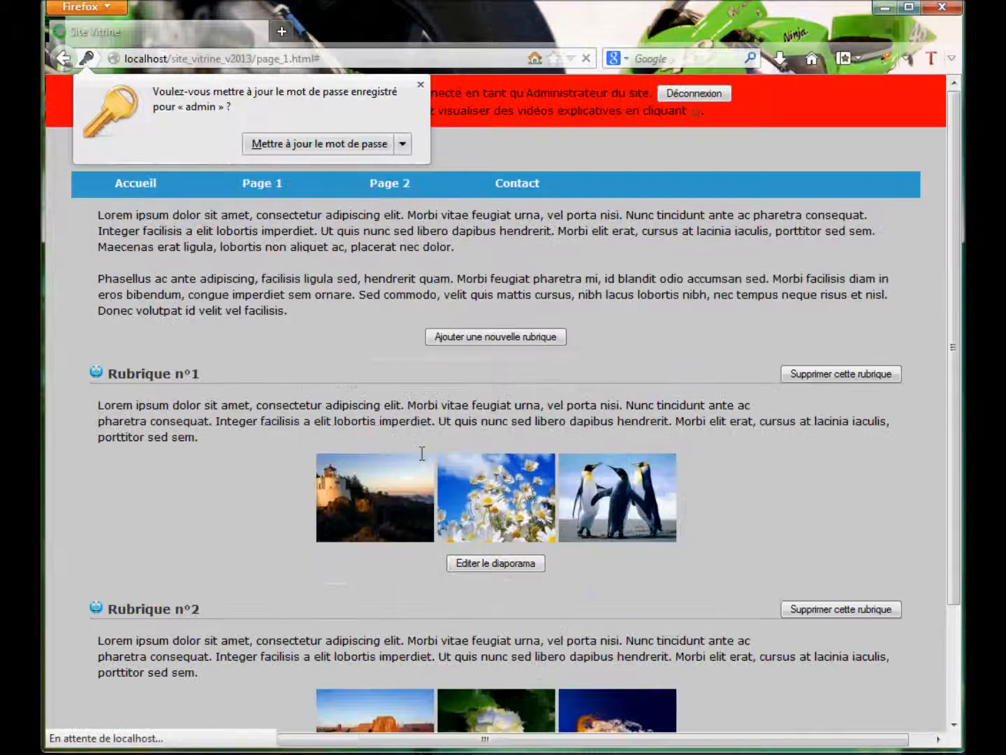
Dismiss Firefox's password-update prompt and scroll through Rubrique n°1 and n°2 on page 1.
click(420, 85)
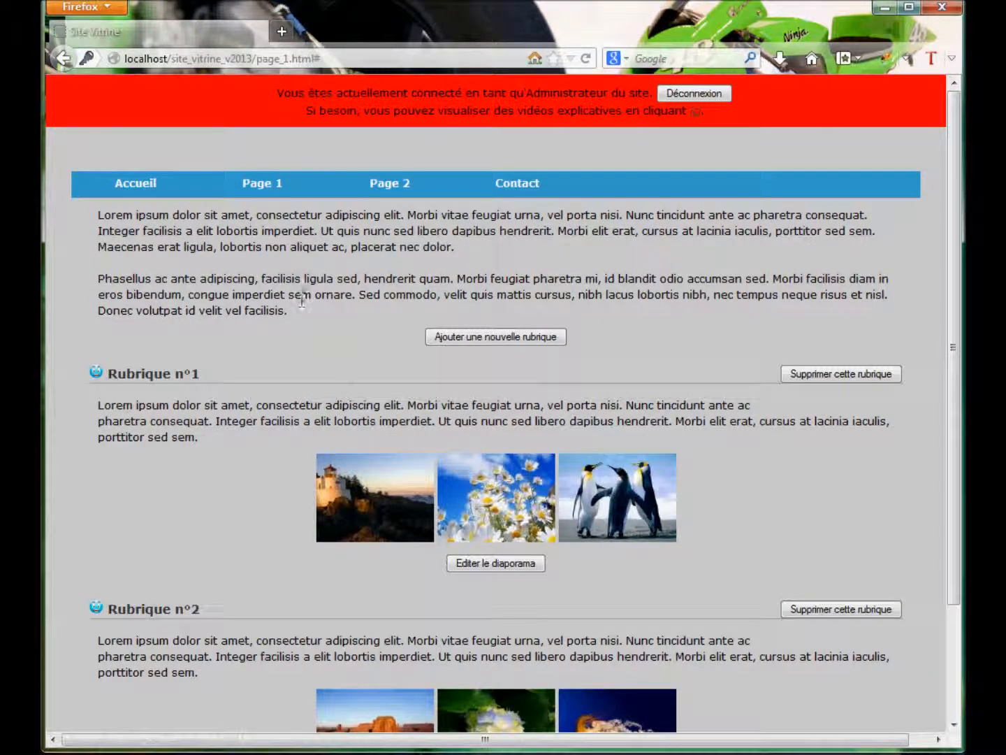
scroll(575, 447, down, 3)
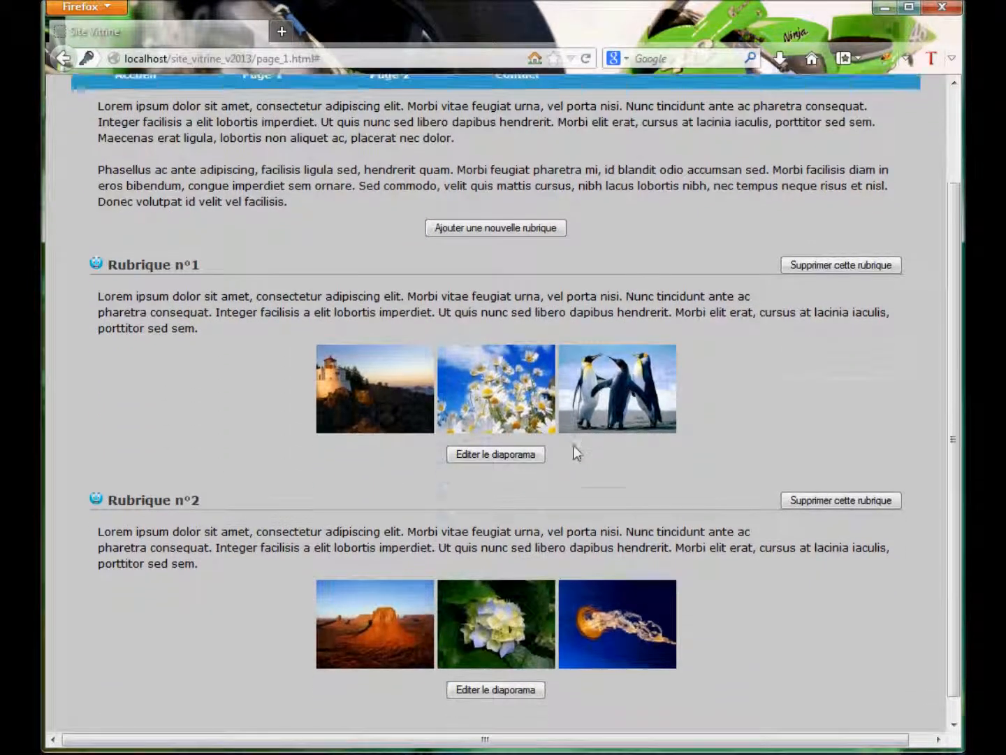
scroll(574, 452, up, 3)
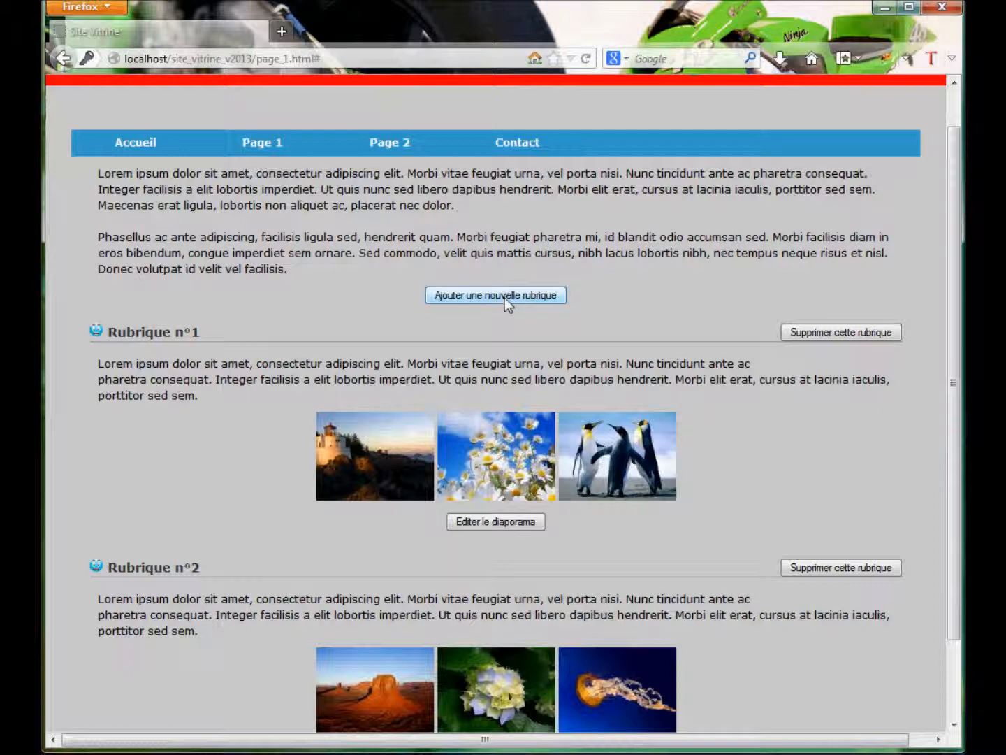
scroll(188, 614, down, 3)
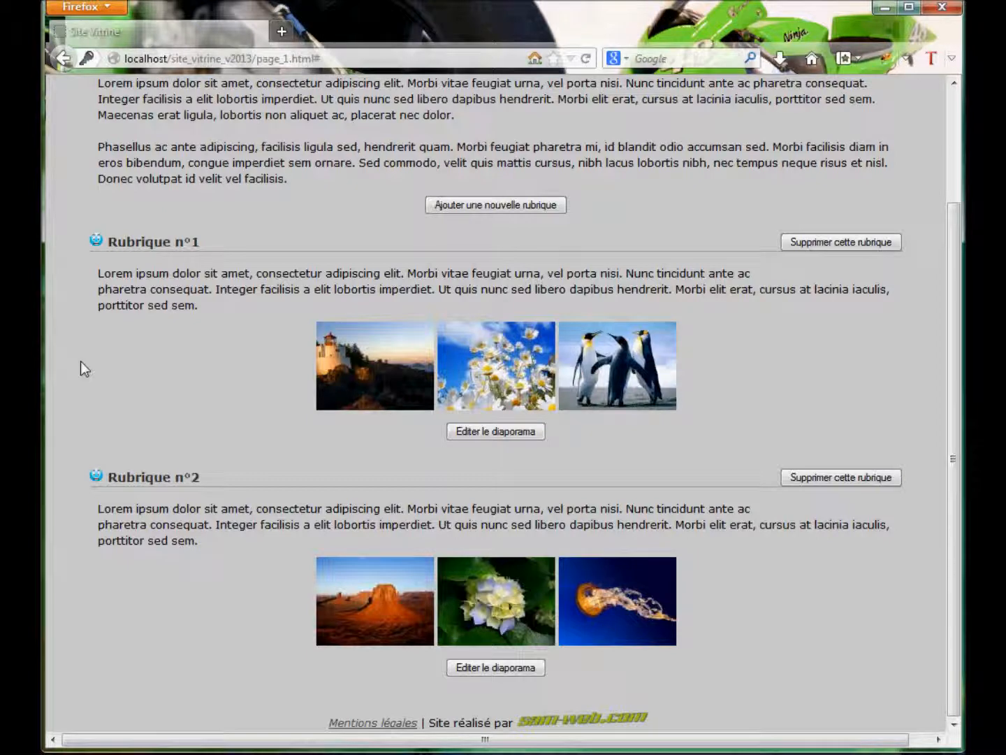
Add a new section to page 1, replace its placeholder title with 'Rubrique n°3', and save.
click(510, 204)
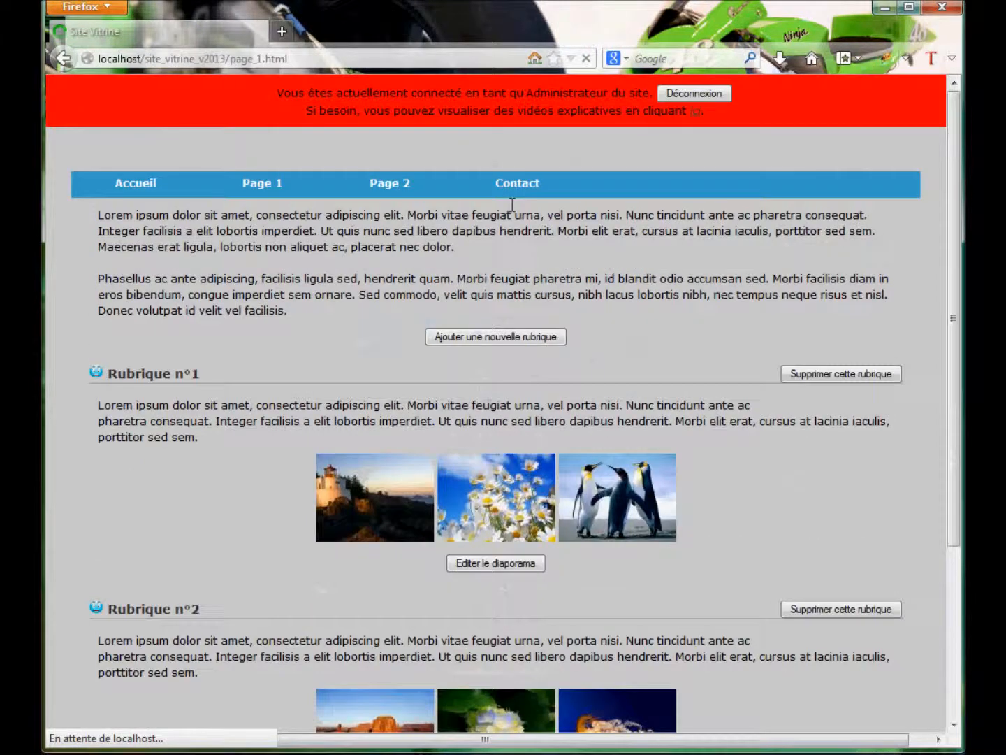
scroll(485, 277, down, 5)
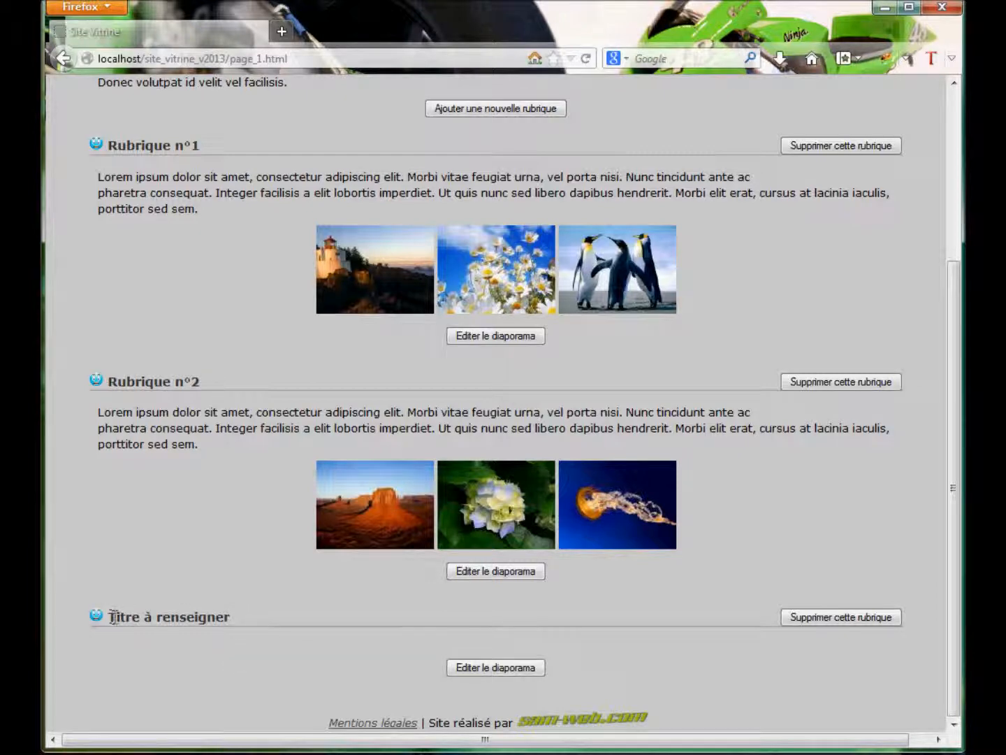
drag(241, 616, 112, 616)
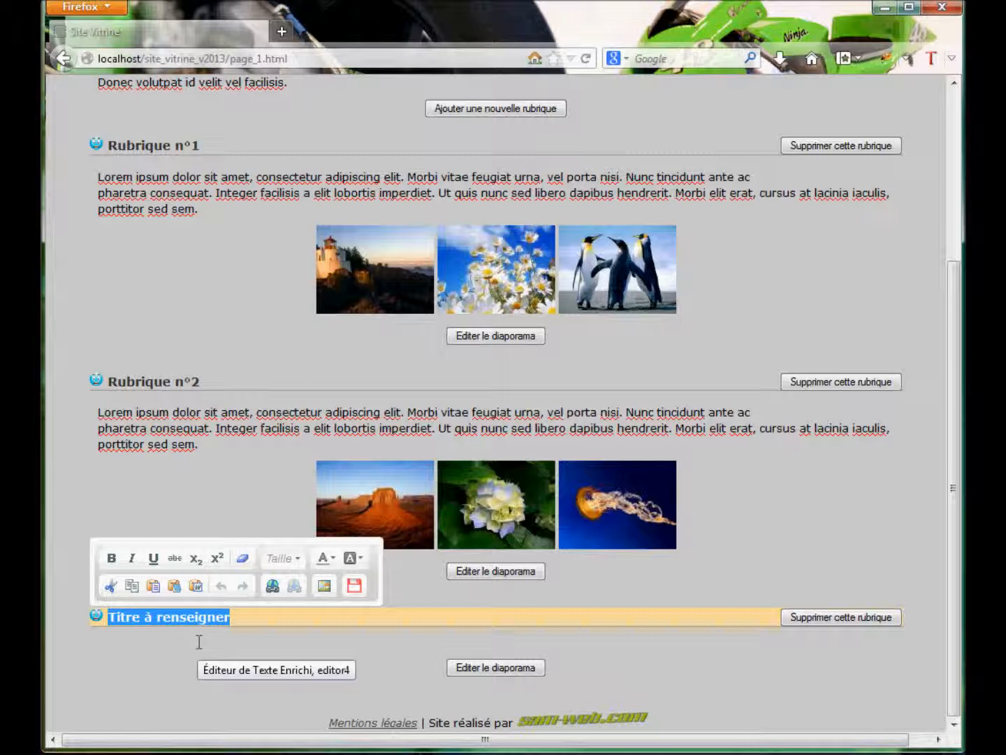
text(Rubrique n°3)
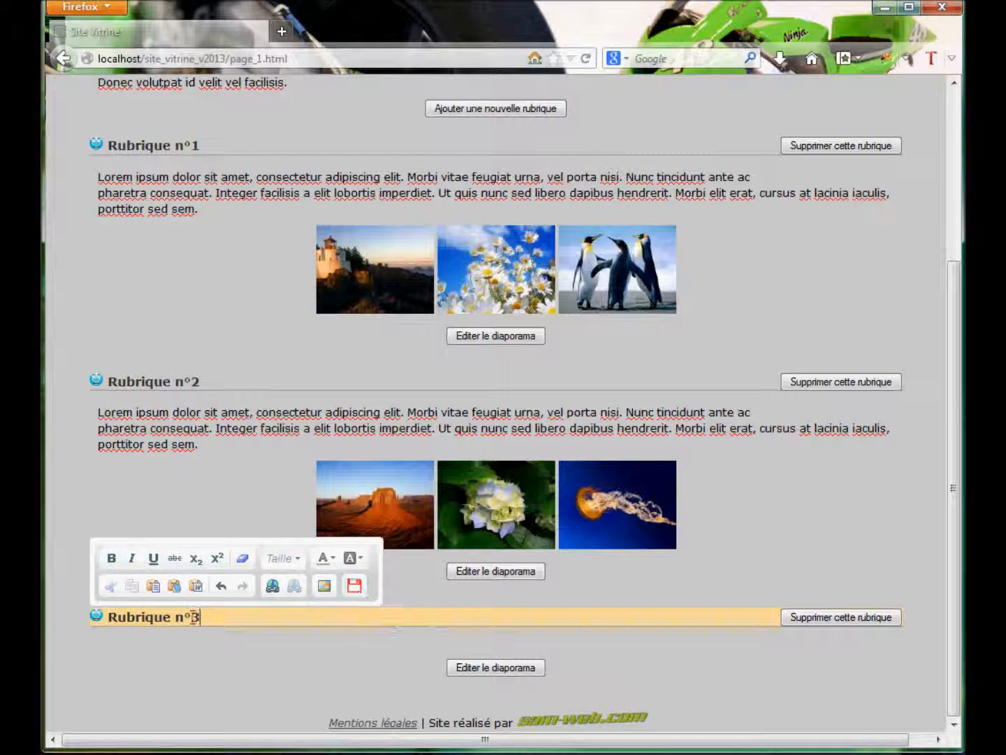
click(356, 586)
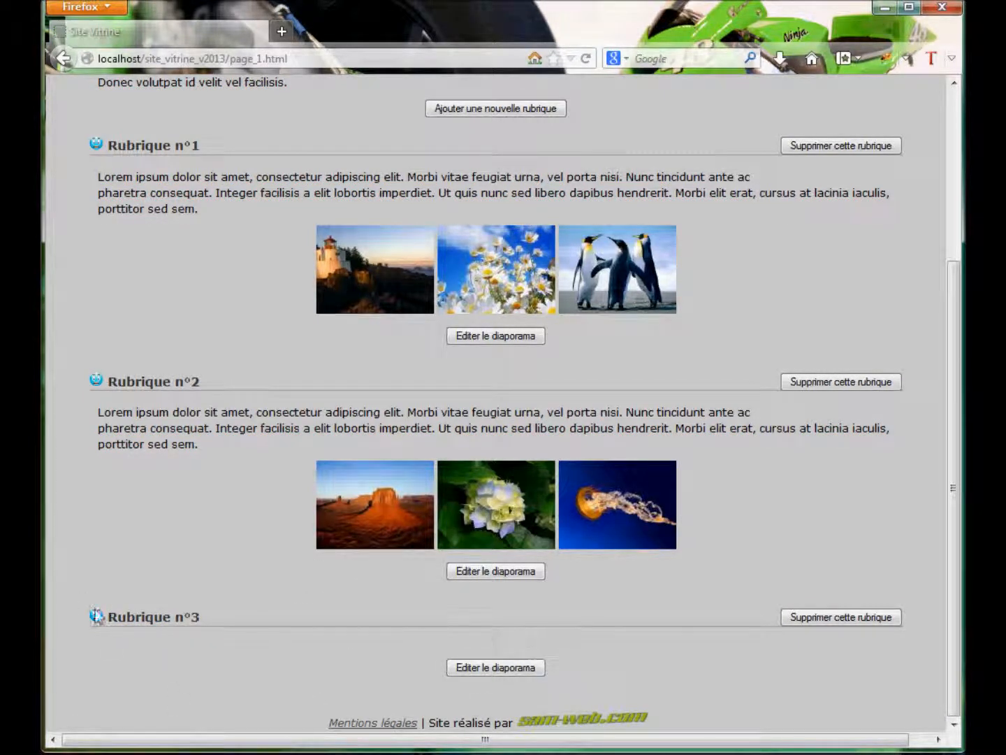
Enter 'Texte de la nouvelle rubrique' in Rubrique n°3's empty body and save it.
scroll(142, 663, up, 3)
scroll(142, 657, down, 3)
click(159, 647)
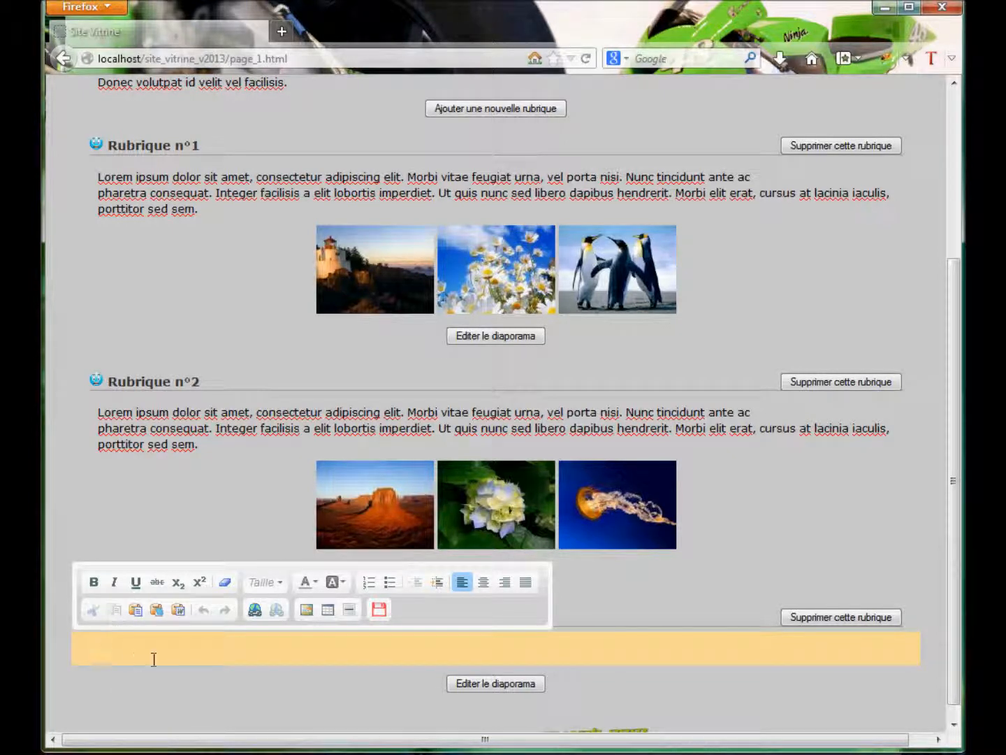
text(Texte de la nouvelle rubrique)
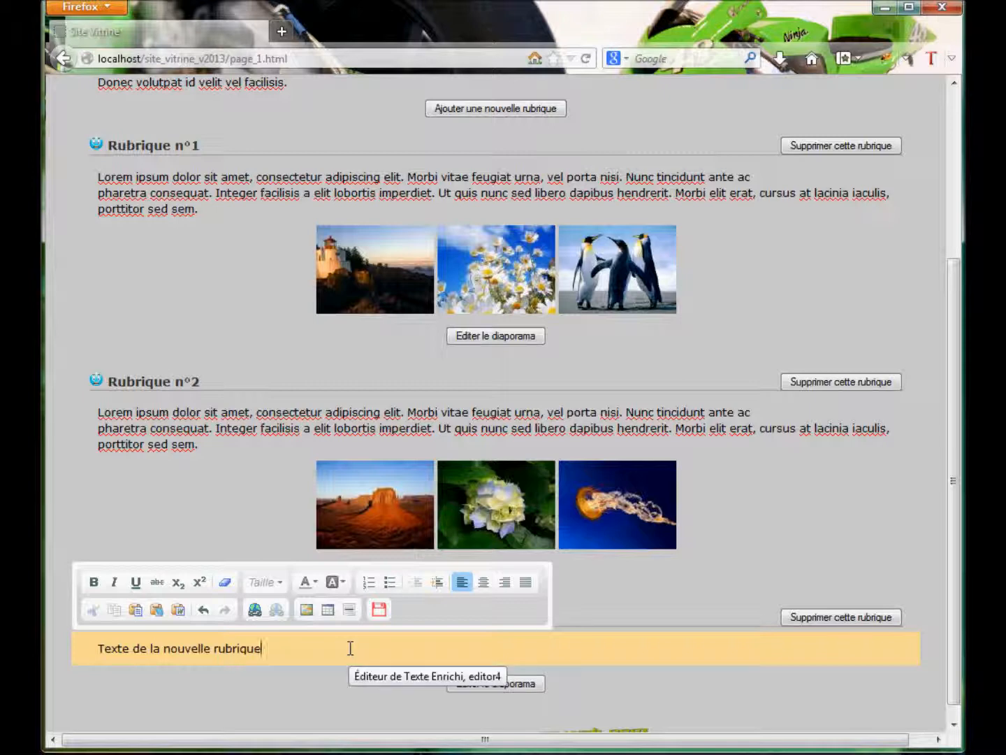
click(379, 611)
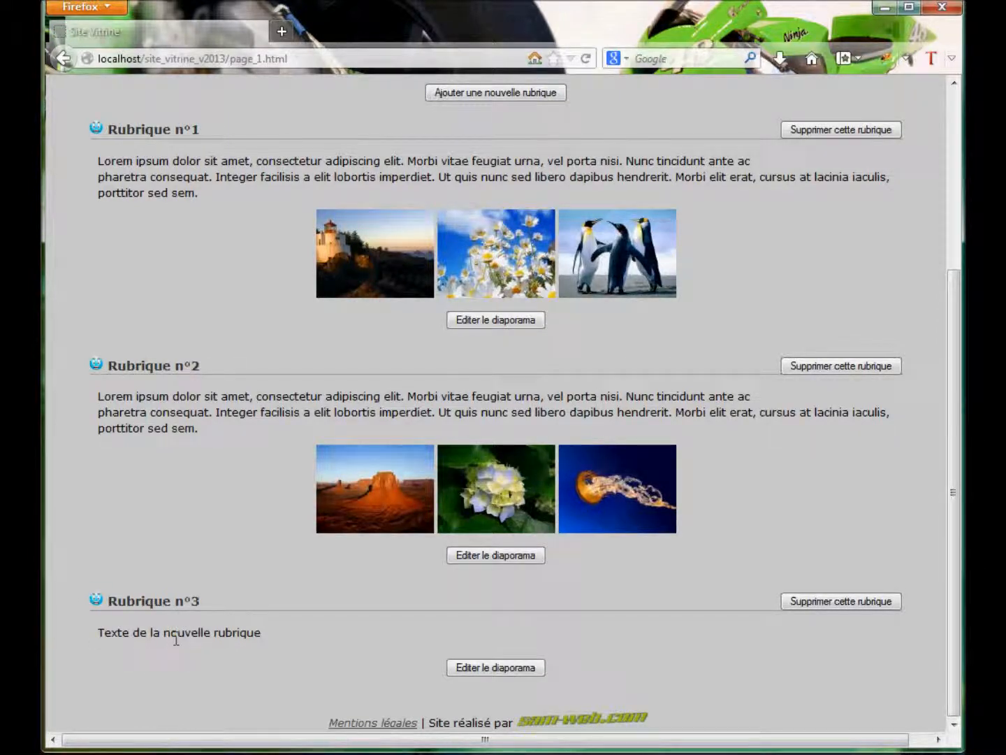
Drag the sections by their move icons until they read Rubrique n°2, n°1, then n°3.
scroll(144, 635, up, 2)
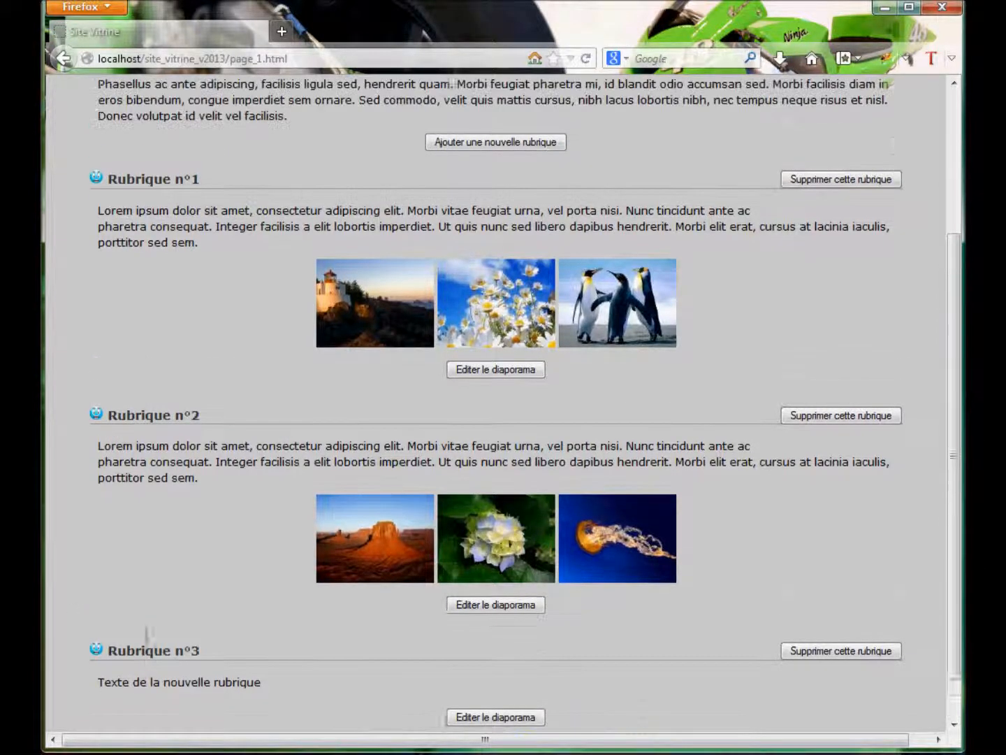
scroll(144, 635, down, 2)
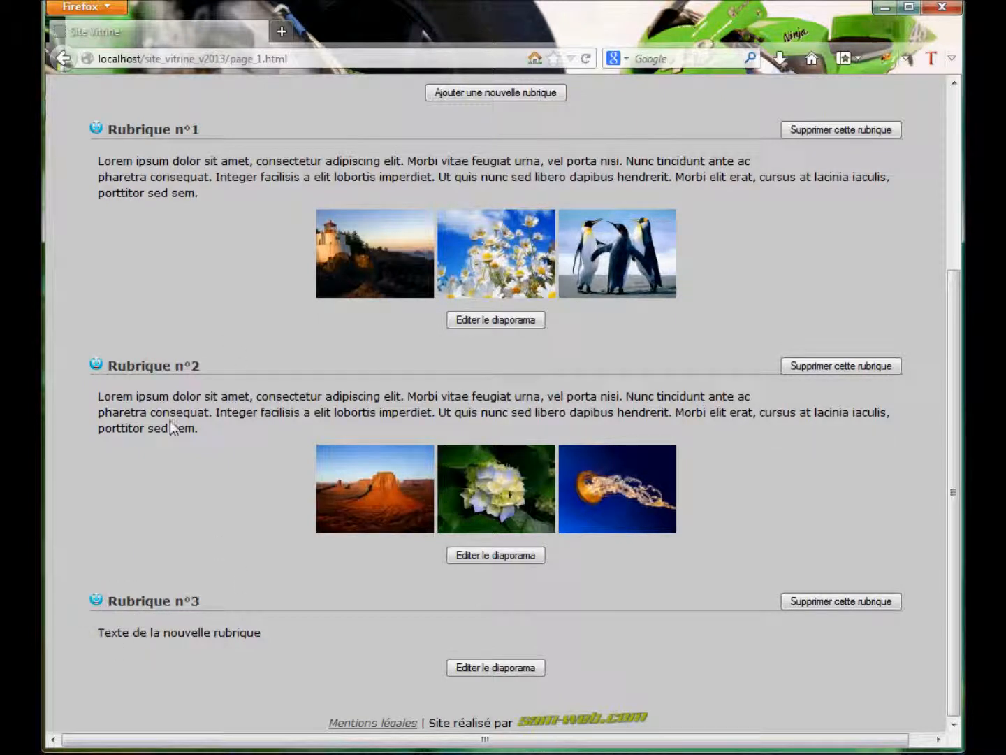
drag(97, 600, 97, 639)
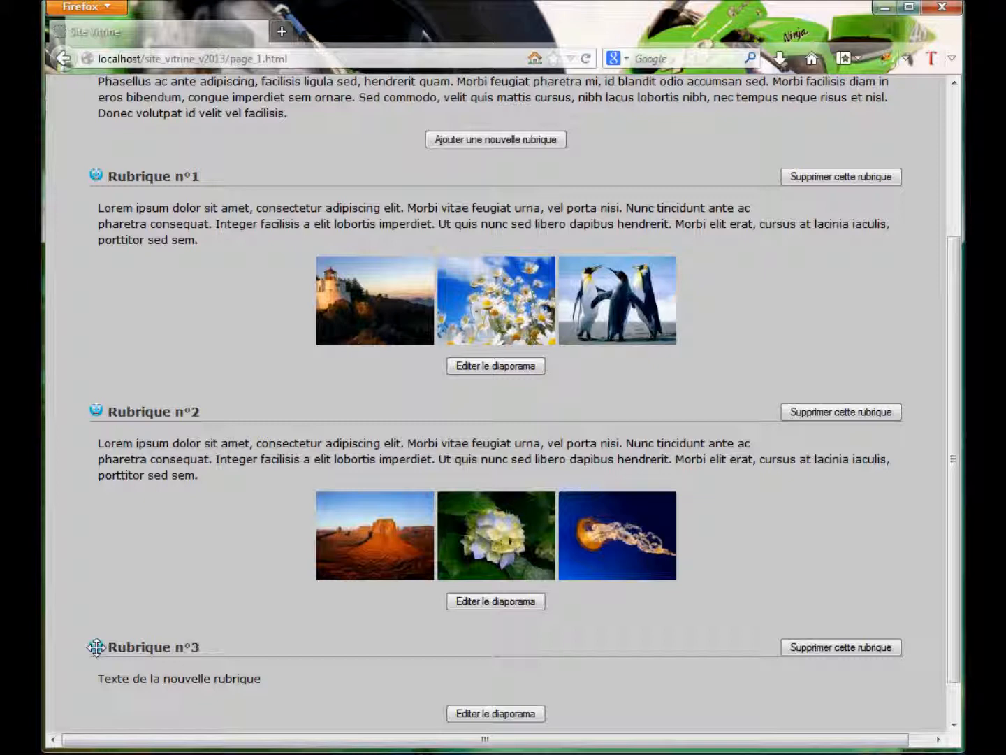
drag(96, 646, 107, 172)
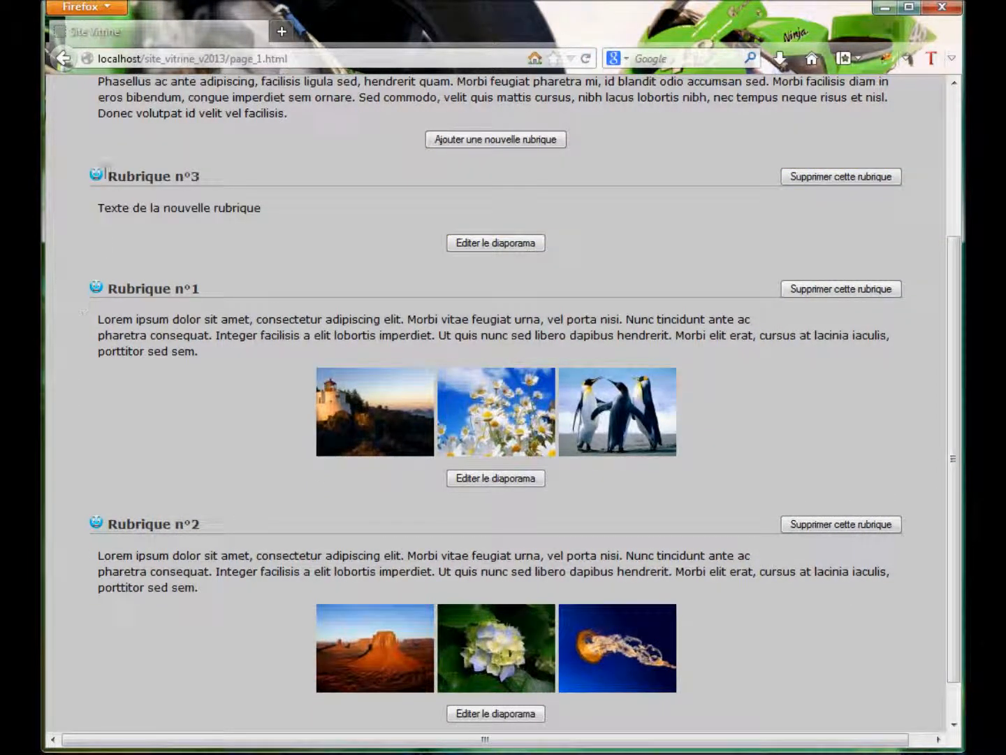
drag(96, 174, 130, 461)
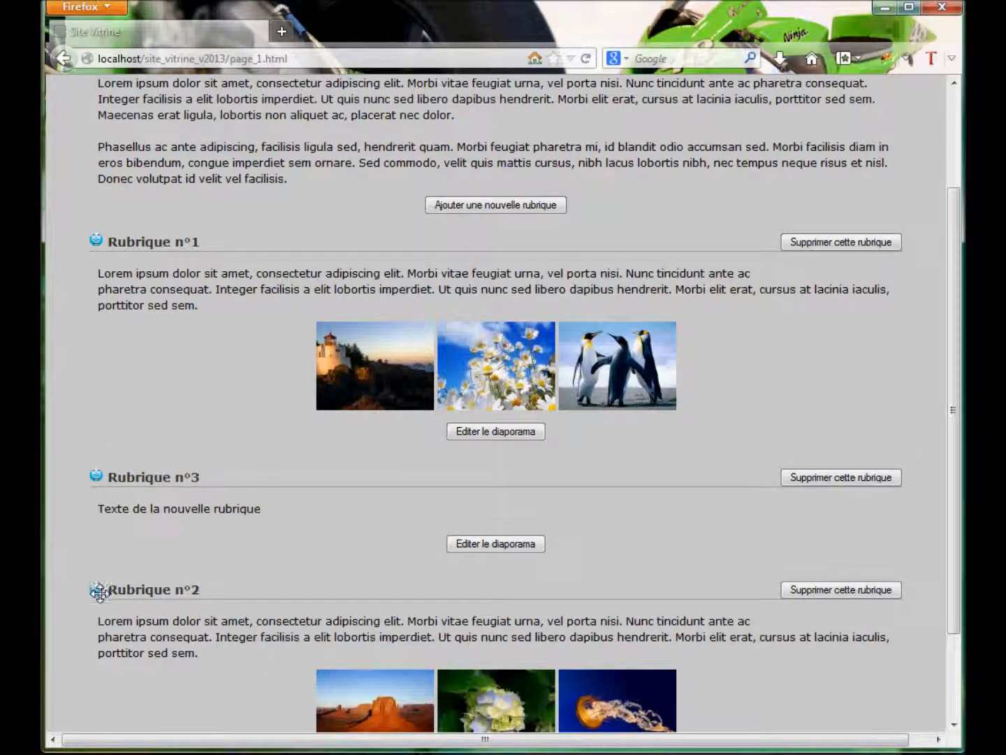
drag(98, 588, 98, 237)
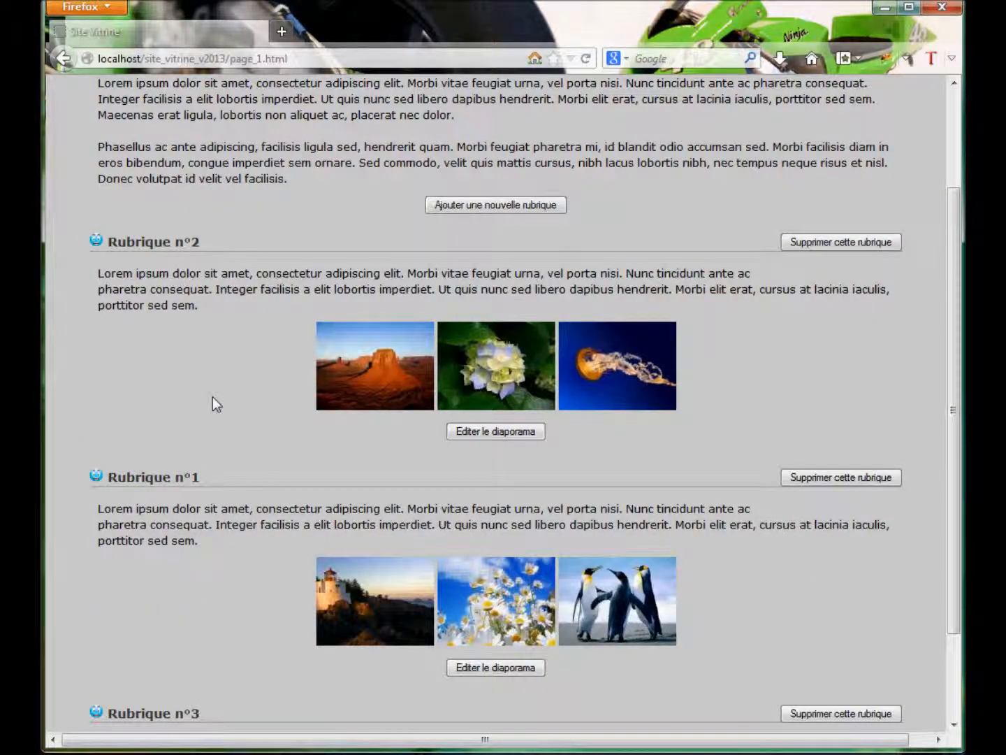
scroll(235, 500, down, 3)
scroll(236, 514, up, 3)
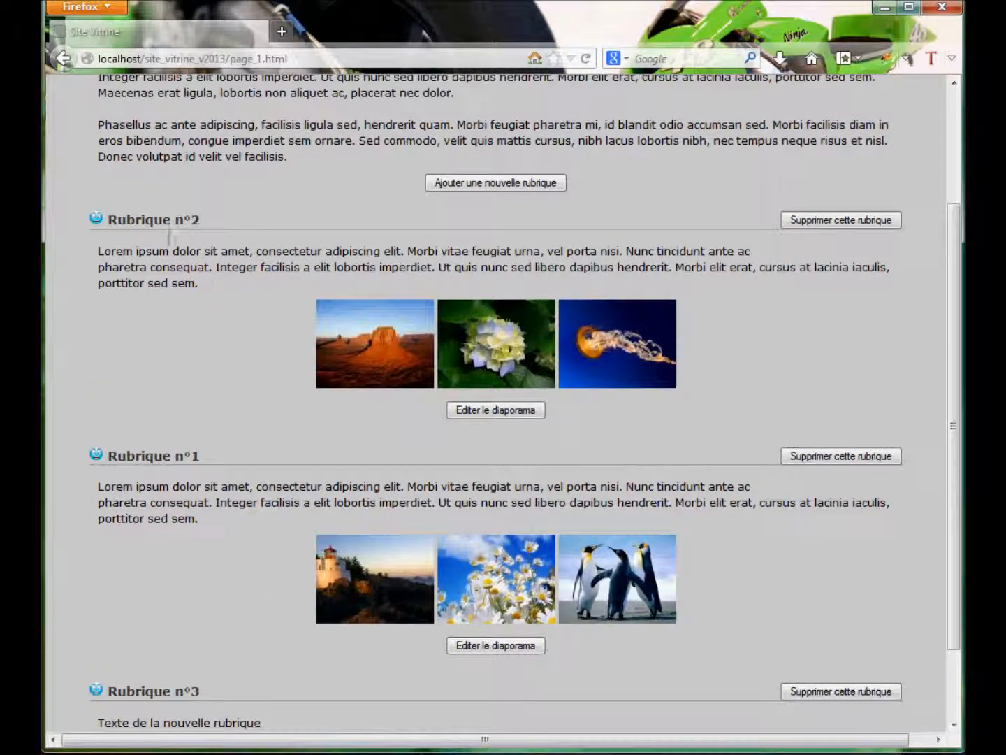
scroll(235, 672, down, 2)
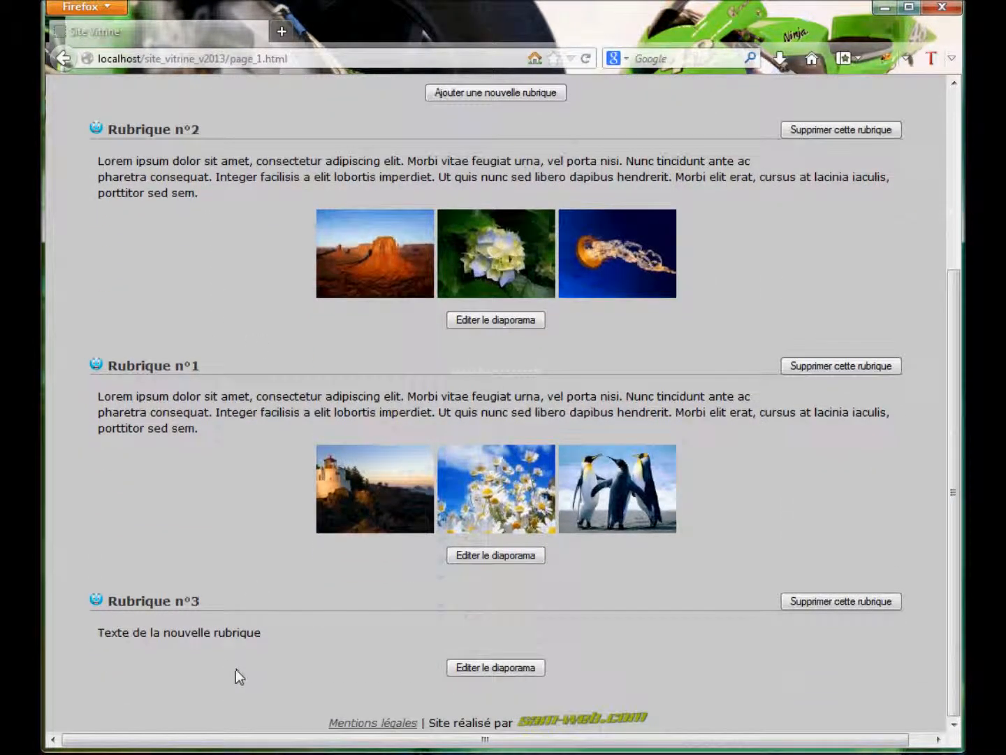
scroll(228, 643, up, 6)
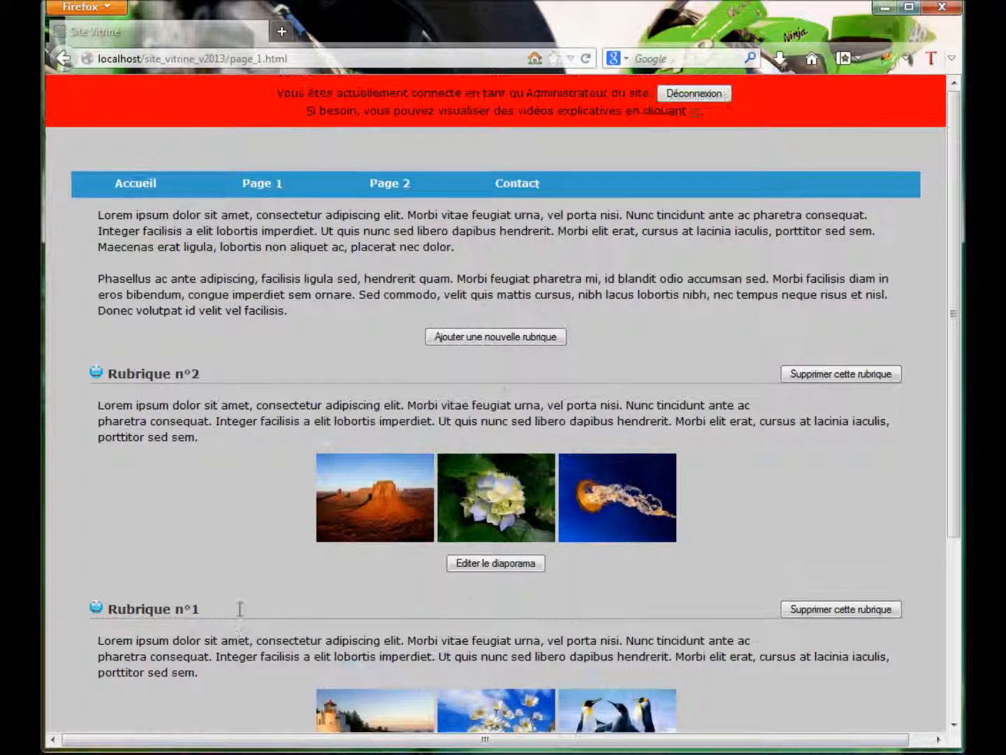
Log out of admin mode and reopen Page 1 to view the new section order publicly.
click(701, 96)
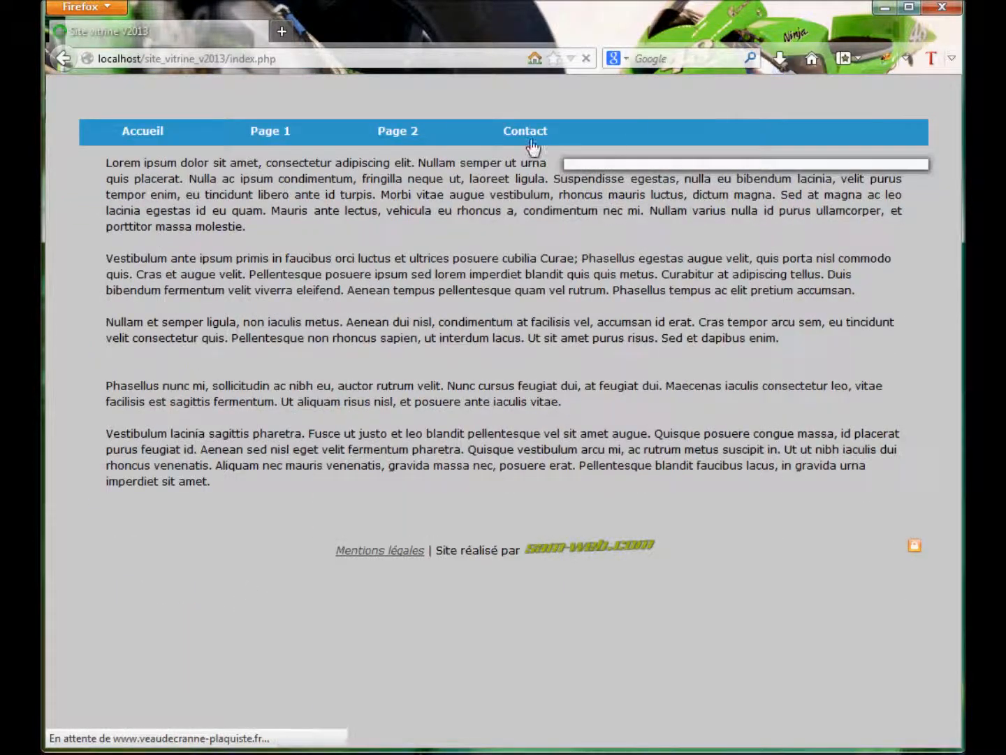
click(270, 135)
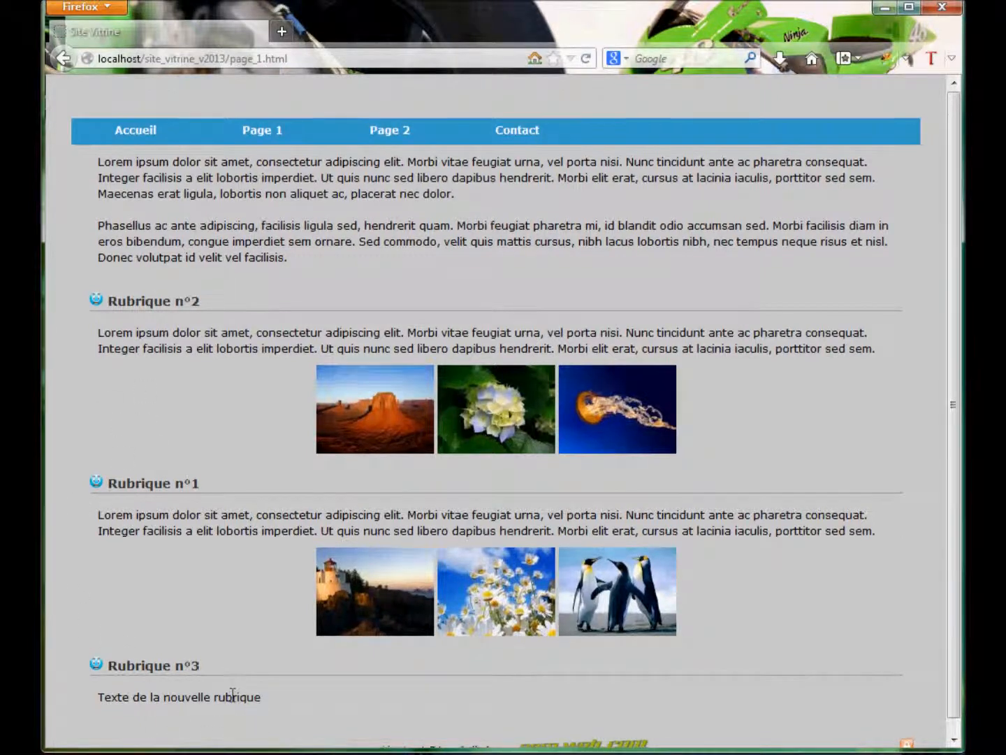
scroll(224, 695, down, 1)
scroll(223, 685, up, 1)
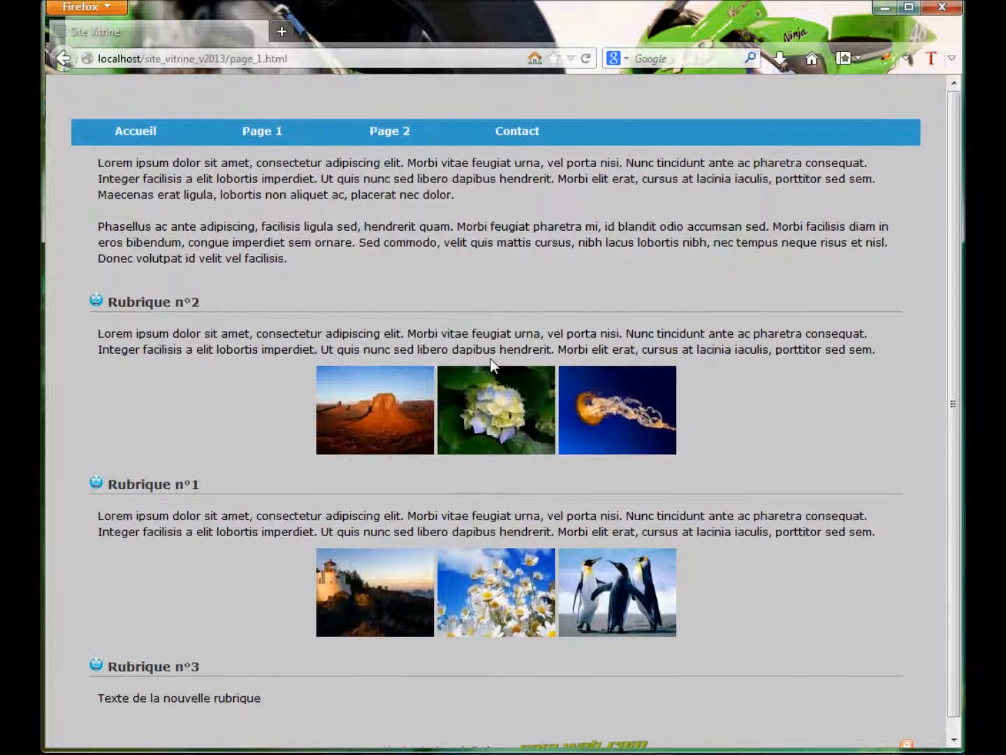
scroll(721, 714, down, 1)
Log back in with the admin username and password, declining Firefox's save-password offer.
click(906, 734)
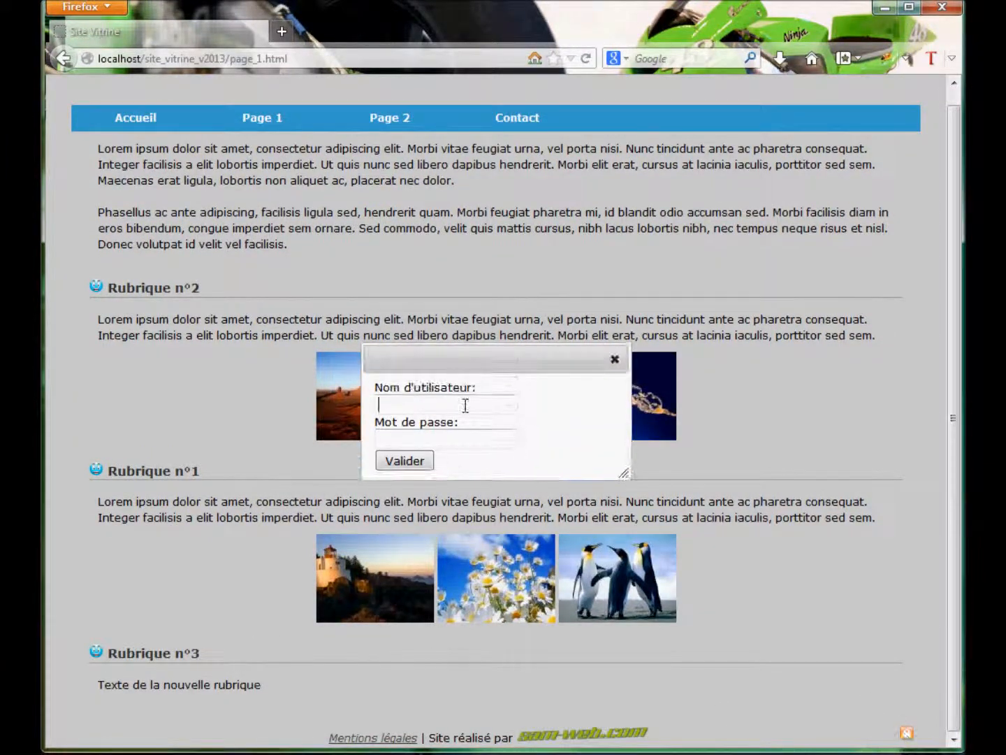
text(admin)
key(Tab)
text(•)
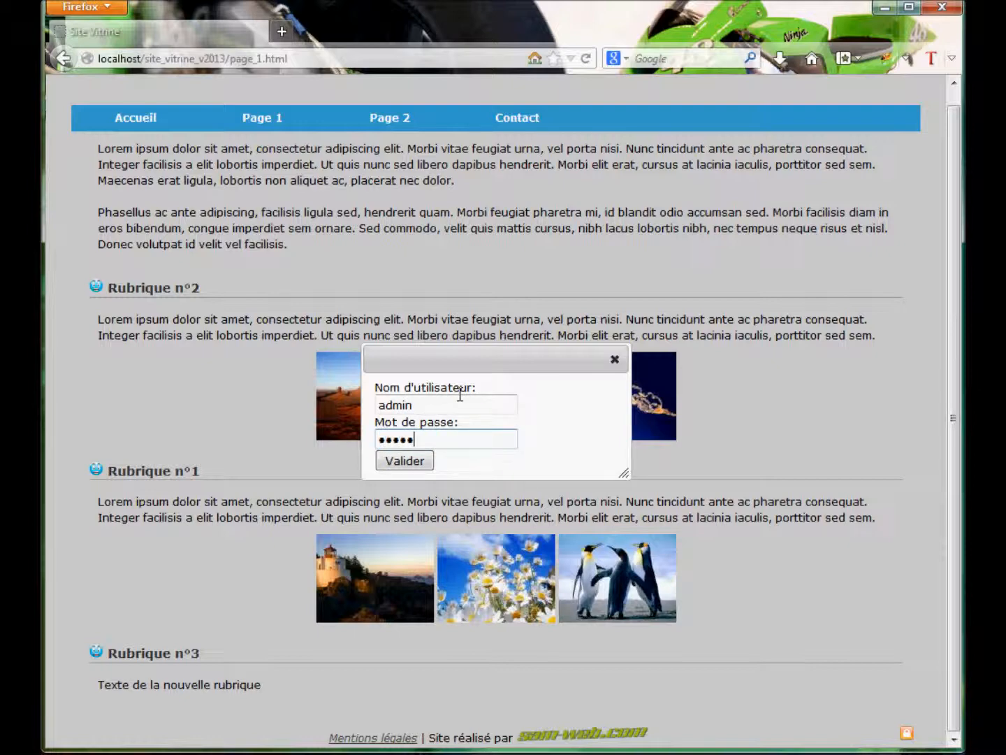
click(418, 462)
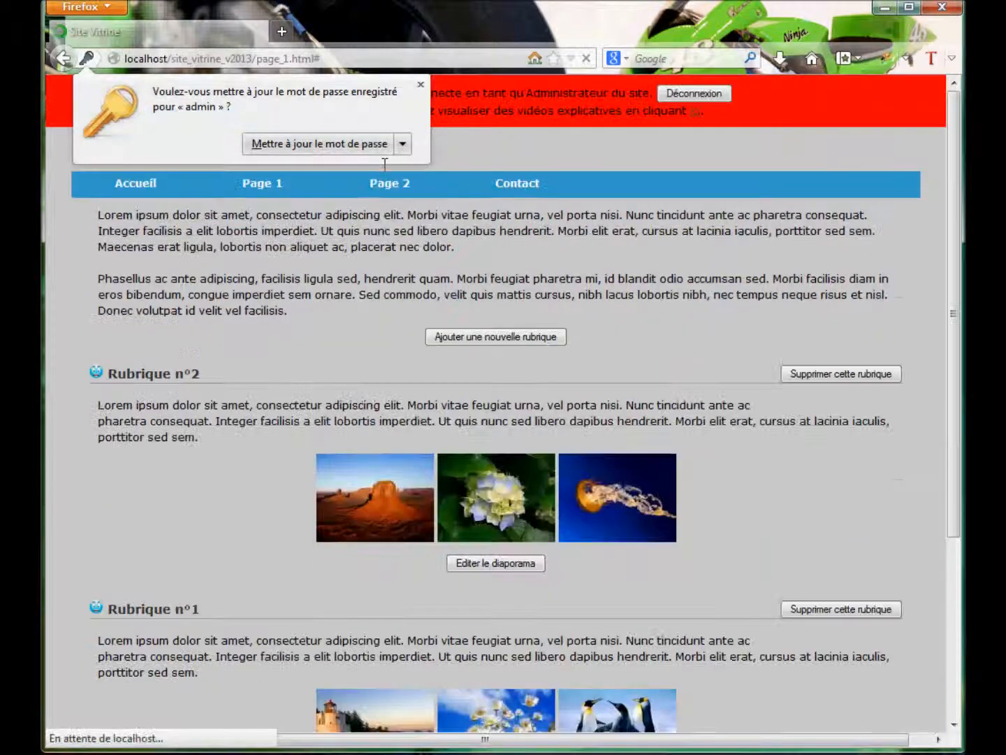
click(420, 84)
scroll(536, 482, down, 5)
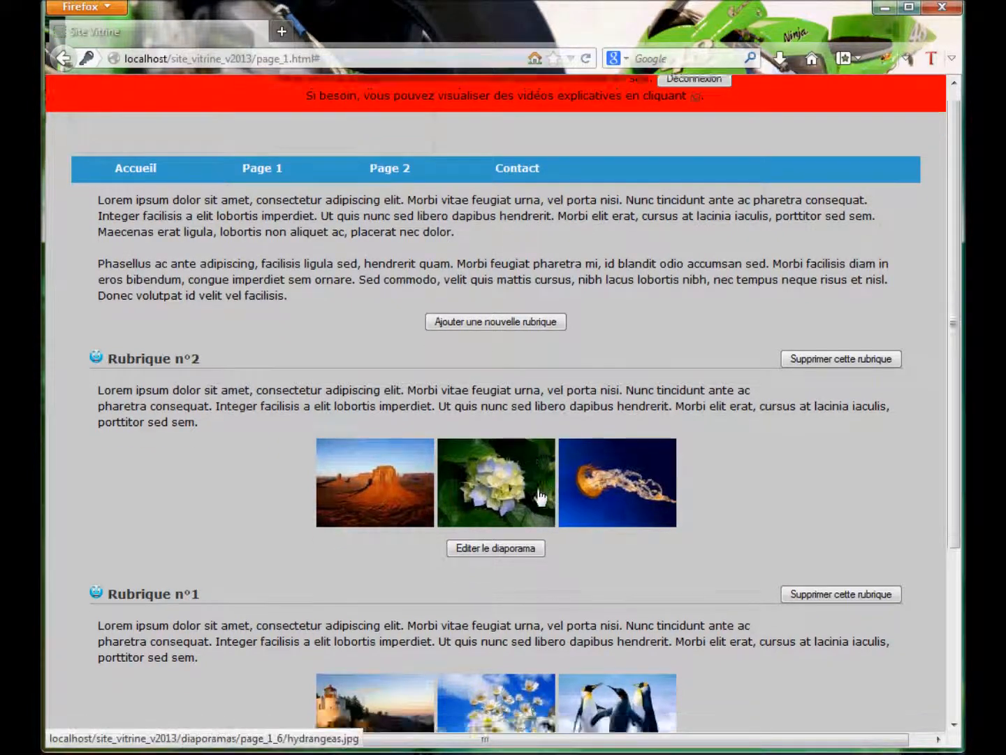
Drag Rubrique n°3 above Rubrique n°1, then delete it and confirm with OK.
drag(96, 663, 123, 506)
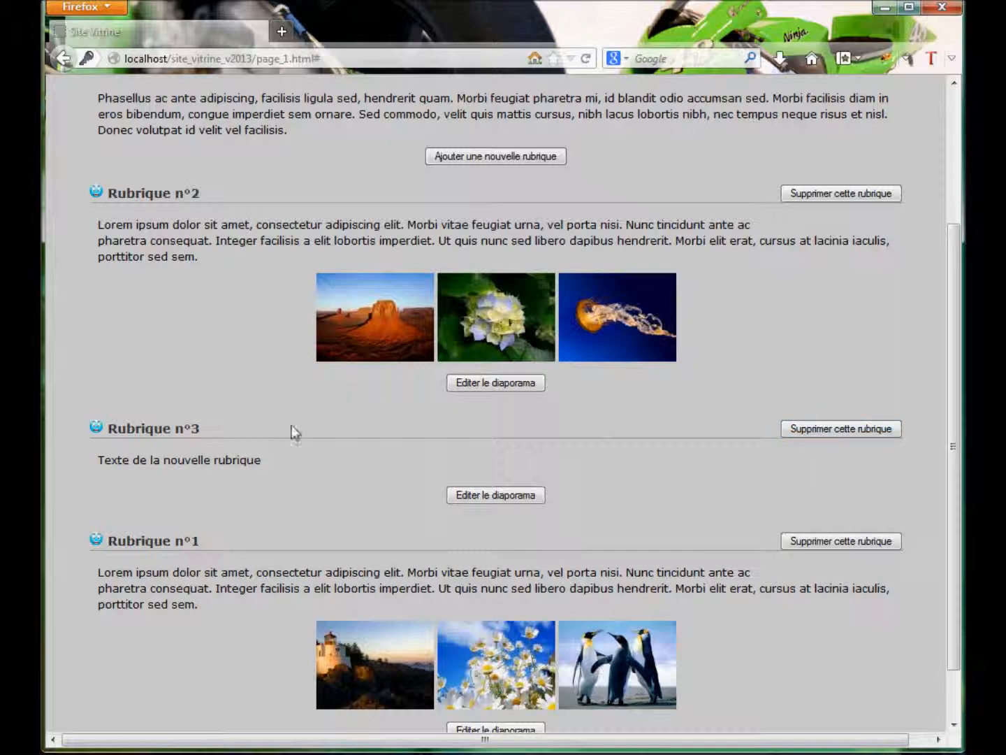
click(865, 428)
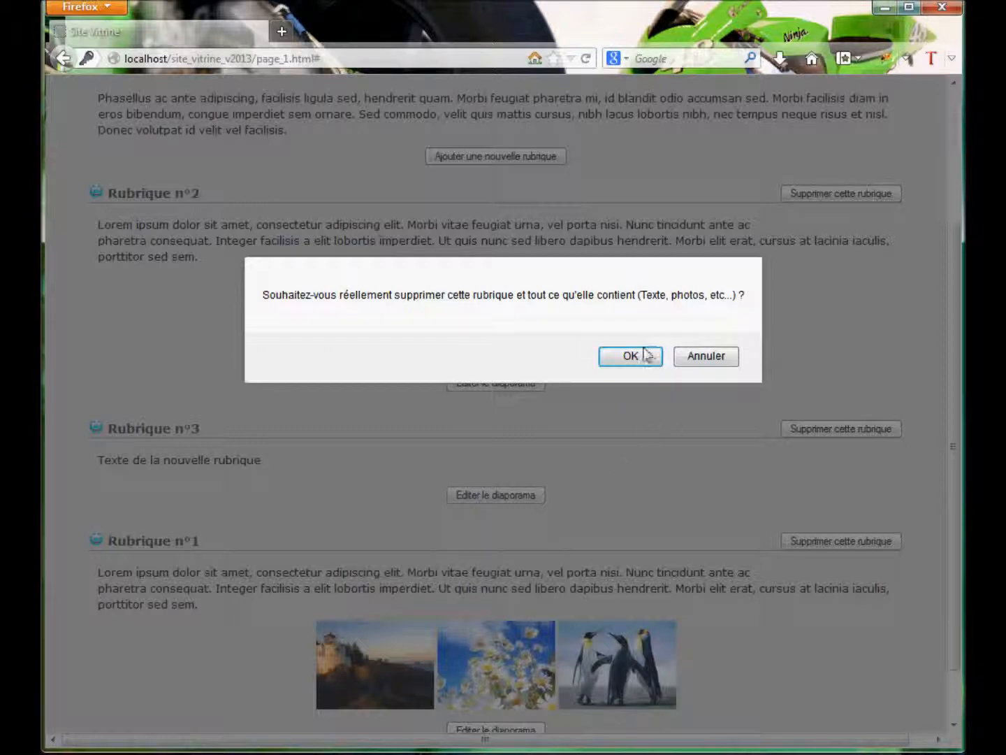
click(632, 356)
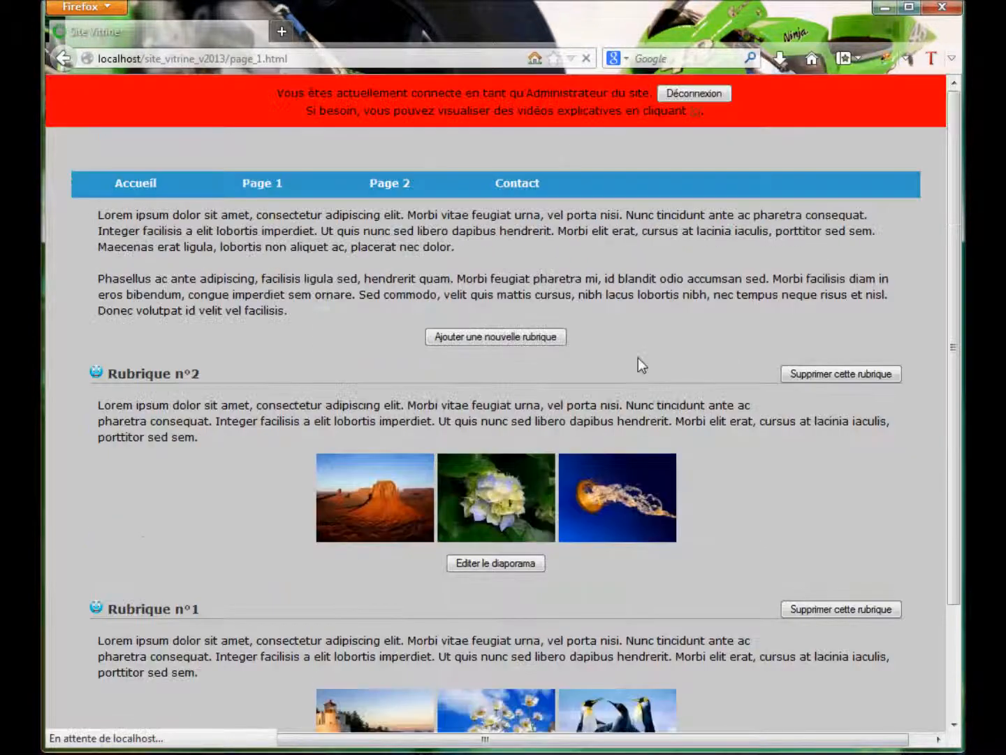
scroll(183, 517, down, 4)
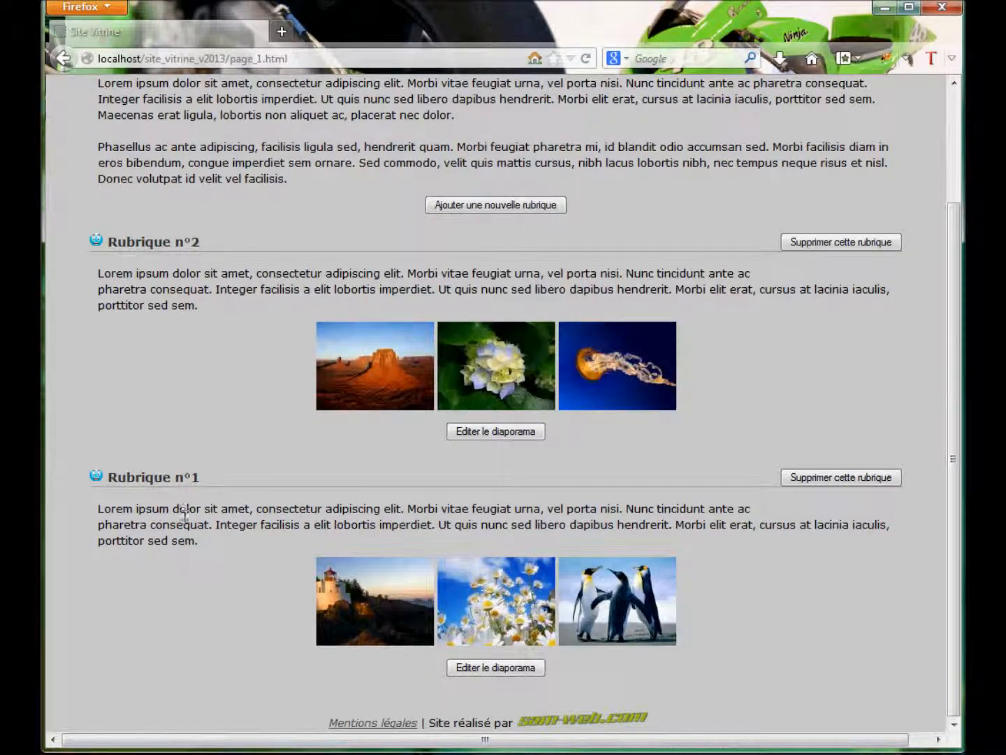